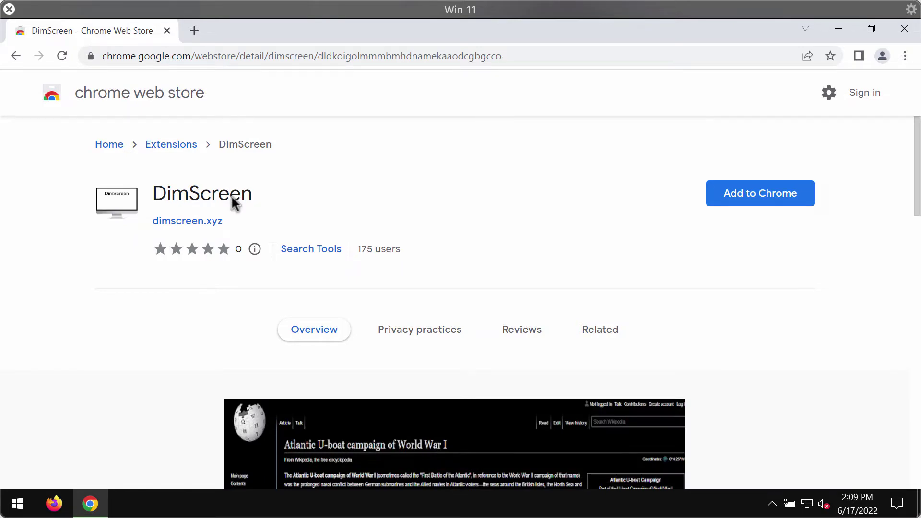
Add the DimScreen extension to Chrome from its Web Store page and dismiss the added notice.
{"action": "scroll", "coordinate": [231, 198], "scroll_direction": "down", "scroll_amount": 1}
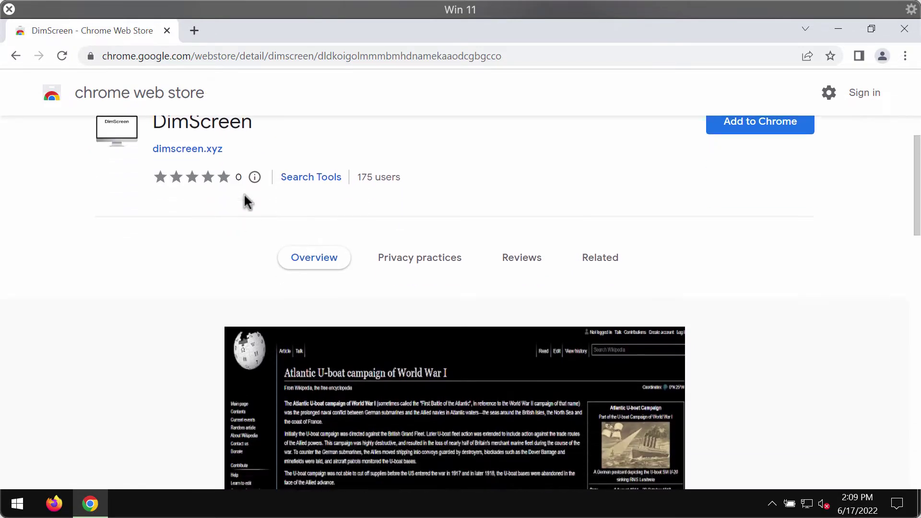
{"action": "scroll", "coordinate": [244, 193], "scroll_direction": "down", "scroll_amount": 2}
{"action": "scroll", "coordinate": [243, 193], "scroll_direction": "down", "scroll_amount": 5}
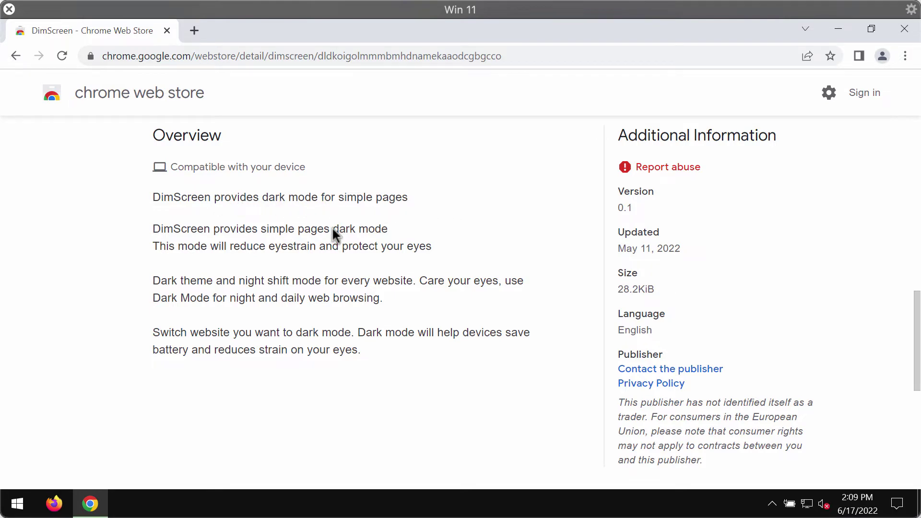
{"action": "scroll", "coordinate": [332, 226], "scroll_direction": "up", "scroll_amount": 10}
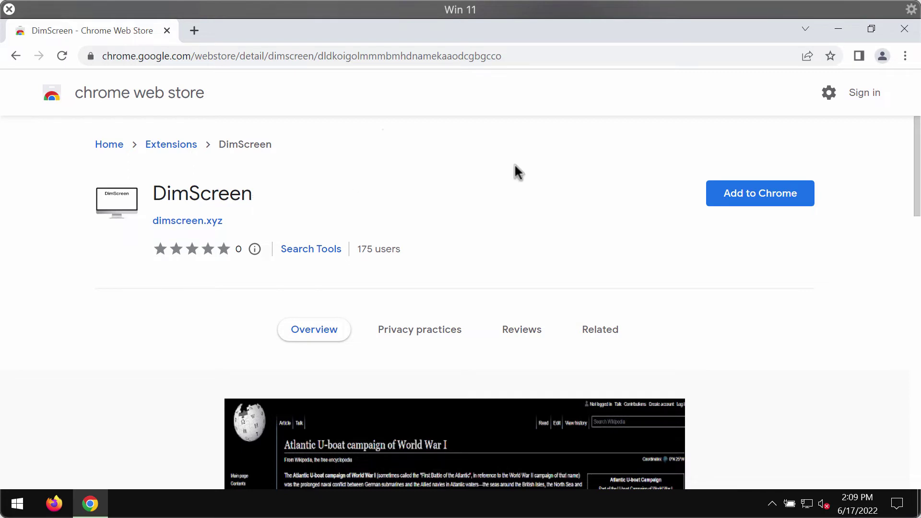
{"action": "left_click", "coordinate": [736, 198]}
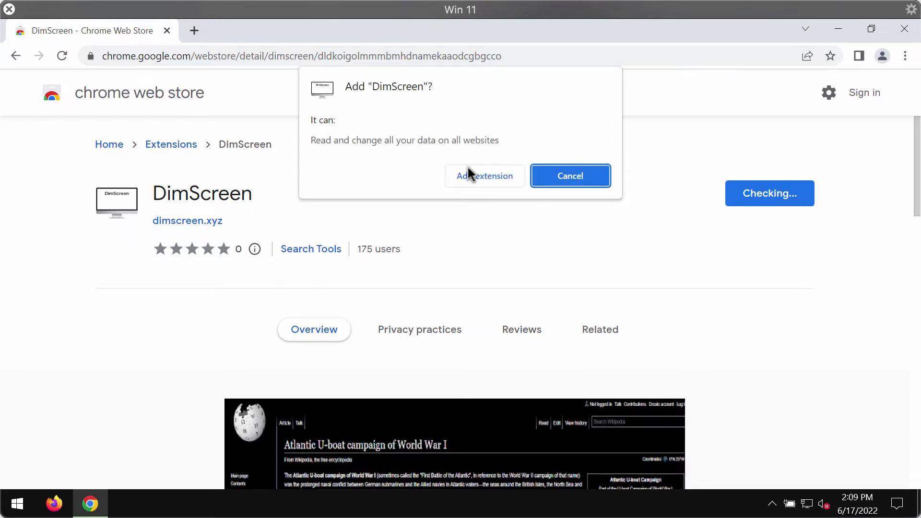
{"action": "left_click", "coordinate": [473, 170]}
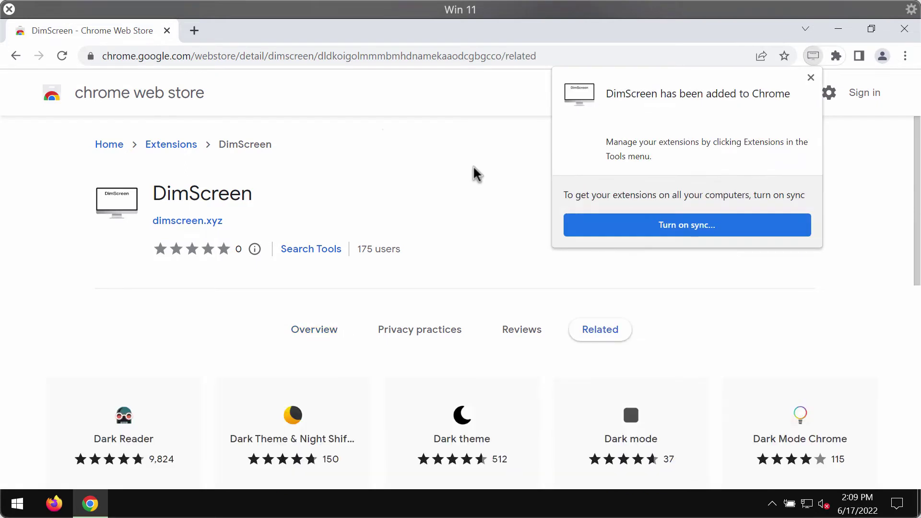
{"action": "left_click", "coordinate": [747, 38]}
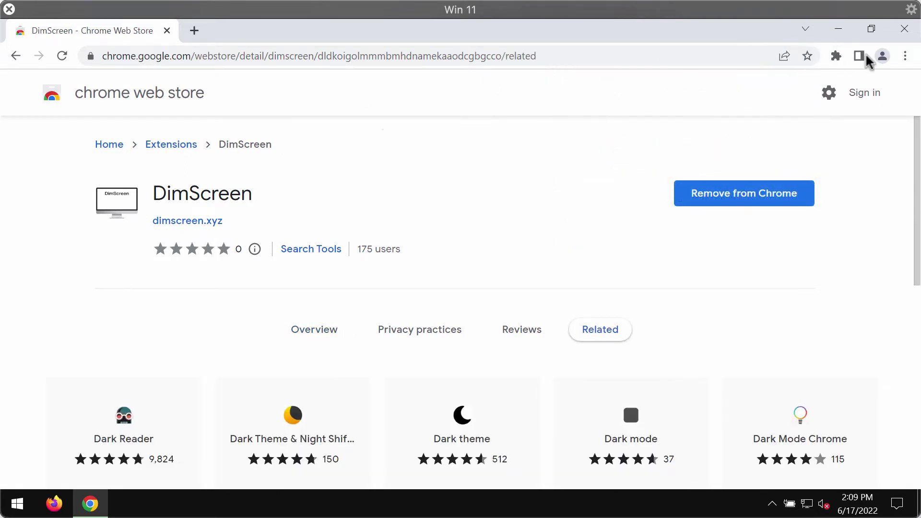
Turn off DimScreen on Chrome's Extensions page and confirm removing it.
{"action": "left_click", "coordinate": [905, 56]}
{"action": "mouse_move", "coordinate": [771, 260]}
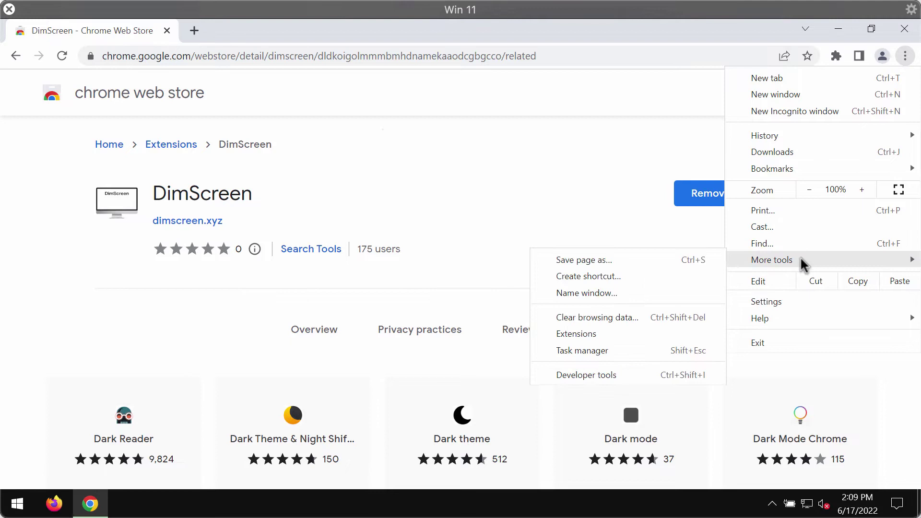
{"action": "left_click", "coordinate": [625, 334]}
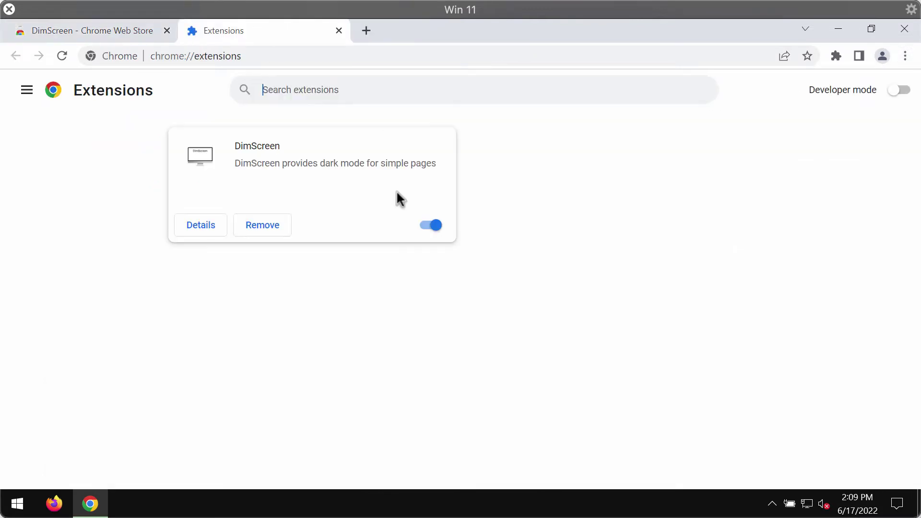
{"action": "left_click", "coordinate": [423, 226]}
{"action": "left_click", "coordinate": [287, 227]}
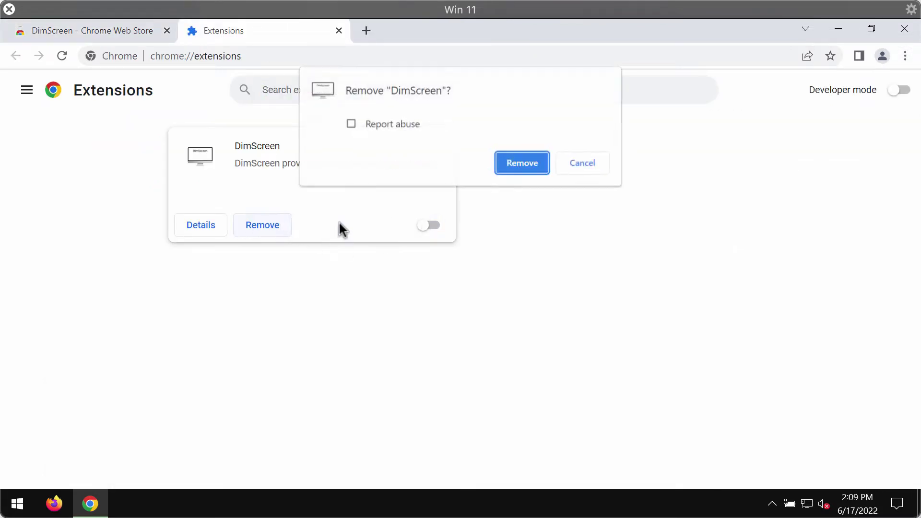
{"action": "left_click", "coordinate": [533, 164]}
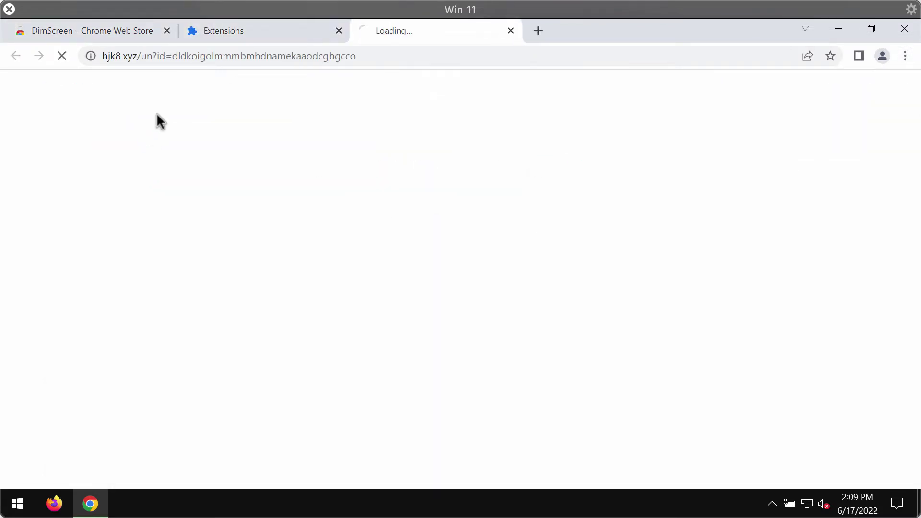
Close the Extensions tab, load combocleaner.com, and close the DimScreen store tab.
{"action": "left_click", "coordinate": [336, 31]}
{"action": "left_click", "coordinate": [394, 55]}
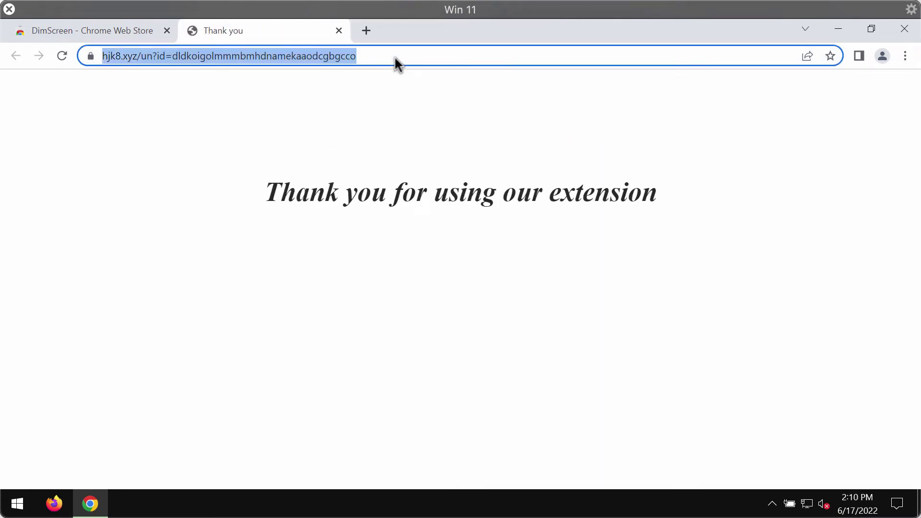
{"action": "type", "text": "c"}
{"action": "key", "text": "Return"}
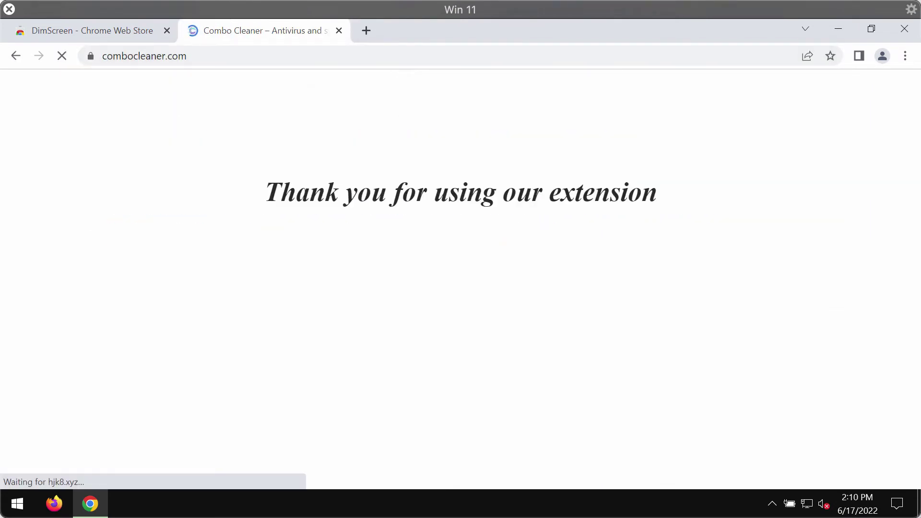
{"action": "left_click", "coordinate": [167, 31]}
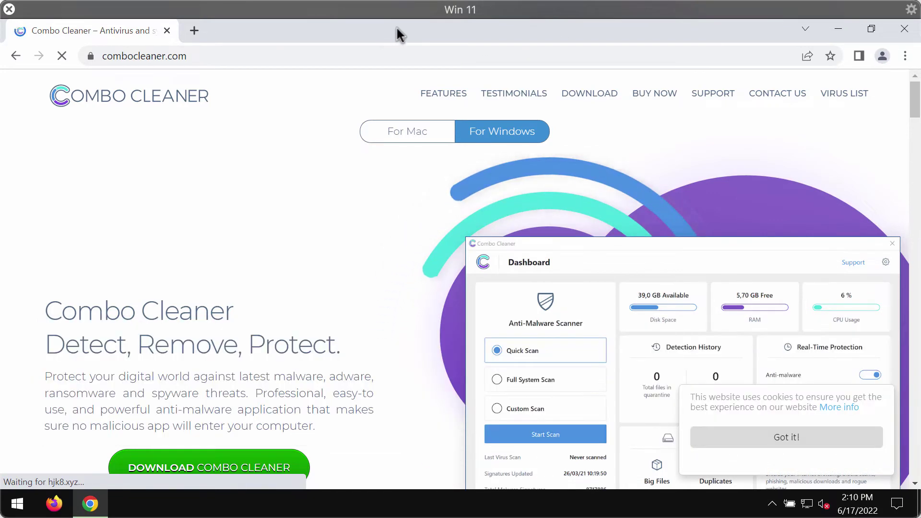
Select the combocleaner.com domain, then minimize Chrome and launch the Combo Cleaner desktop app.
{"action": "left_click", "coordinate": [275, 57]}
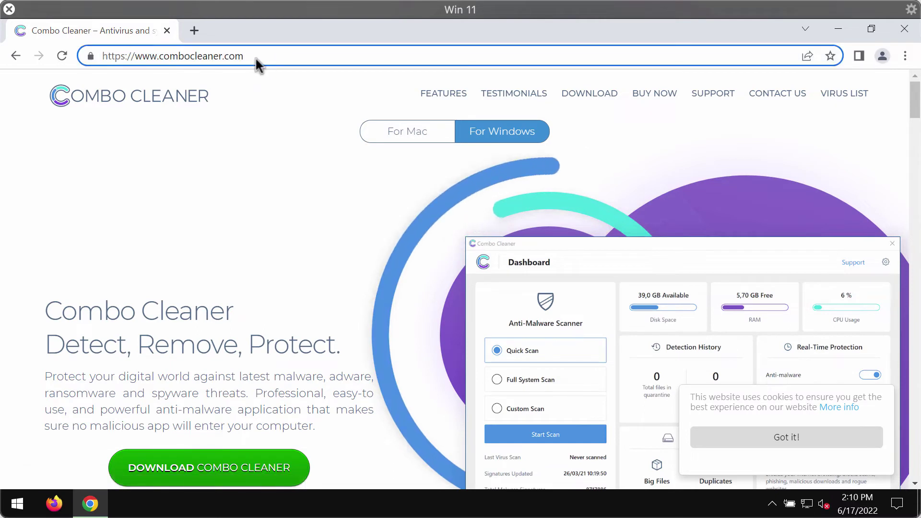
{"action": "left_click_drag", "start_coordinate": [166, 57], "coordinate": [314, 62]}
{"action": "left_click", "coordinate": [294, 61]}
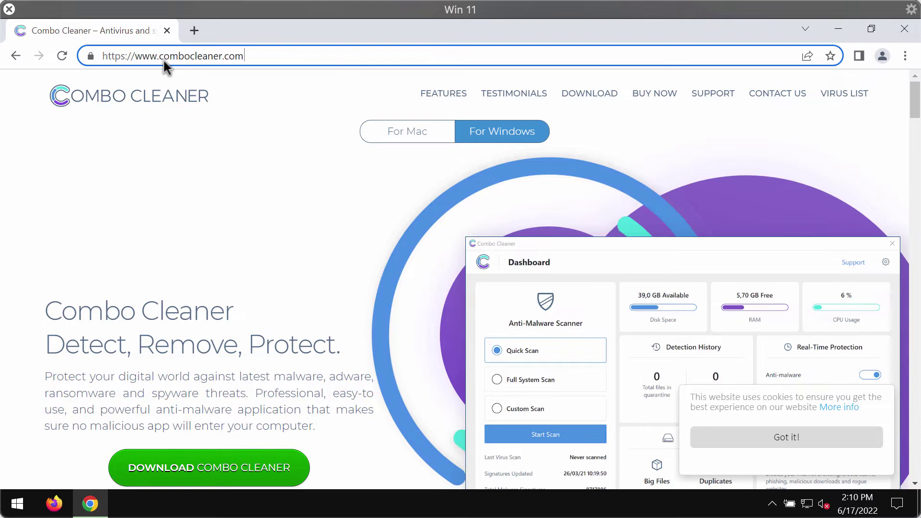
{"action": "left_click_drag", "start_coordinate": [160, 56], "coordinate": [302, 65]}
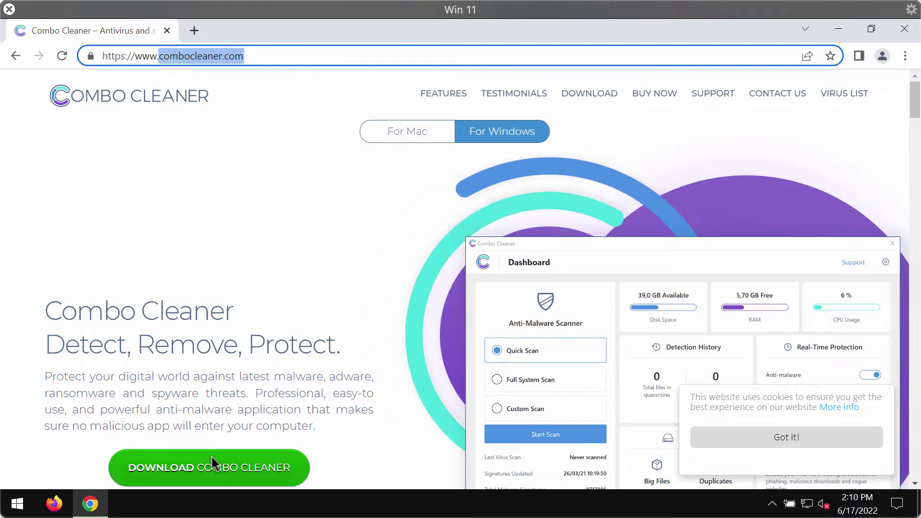
{"action": "left_click", "coordinate": [838, 28]}
{"action": "double_click", "coordinate": [187, 43]}
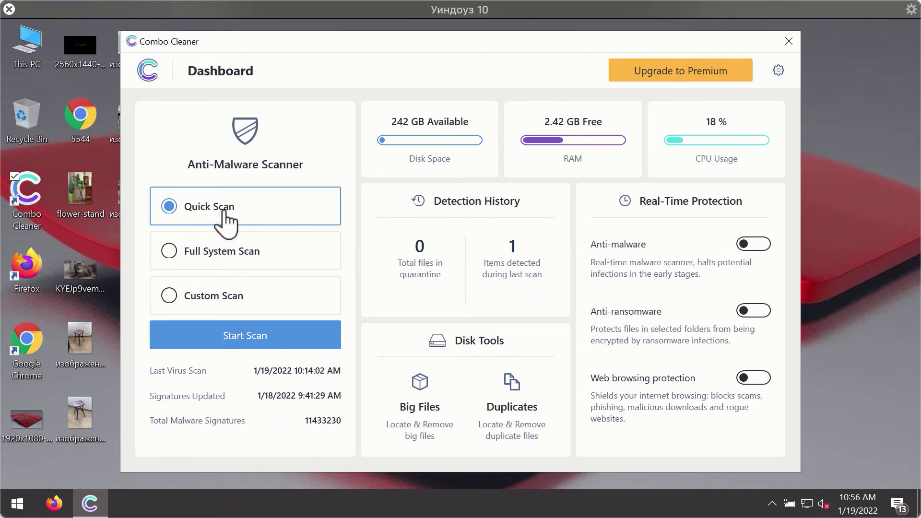
Start a Quick Scan of the computer in Combo Cleaner.
{"action": "left_click", "coordinate": [277, 341]}
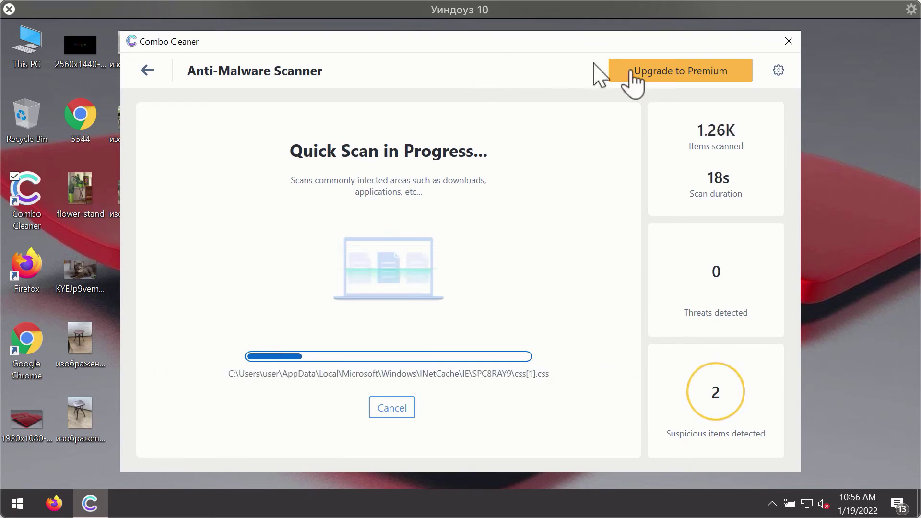
Open Combo Cleaner's Settings on the Anti-Ransomware tab.
{"action": "left_click", "coordinate": [779, 70]}
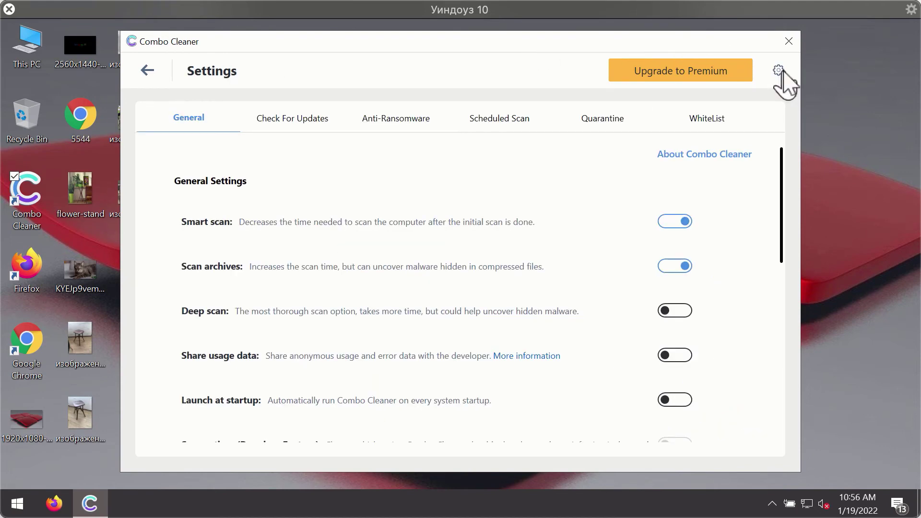
{"action": "left_click", "coordinate": [386, 118]}
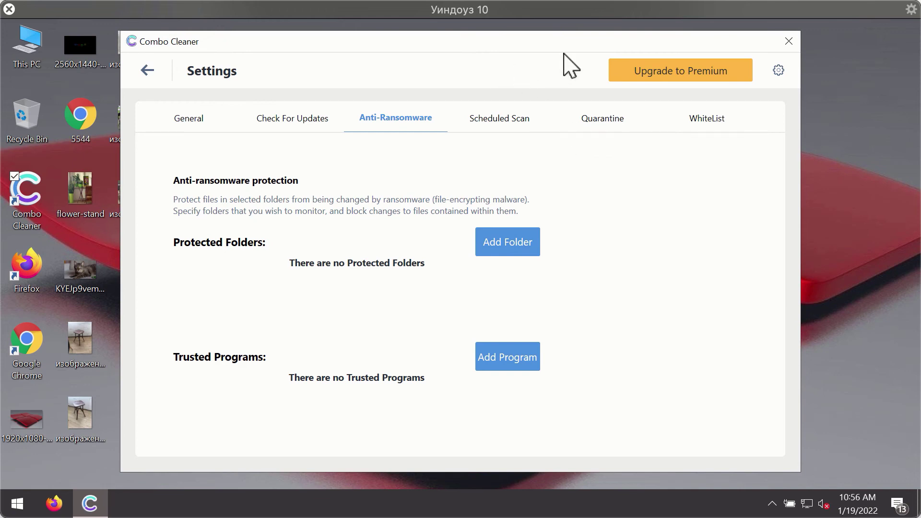
Leave Settings, return to the running quick scan, and confirm cancelling it.
{"action": "left_click", "coordinate": [144, 72]}
{"action": "left_click", "coordinate": [267, 338]}
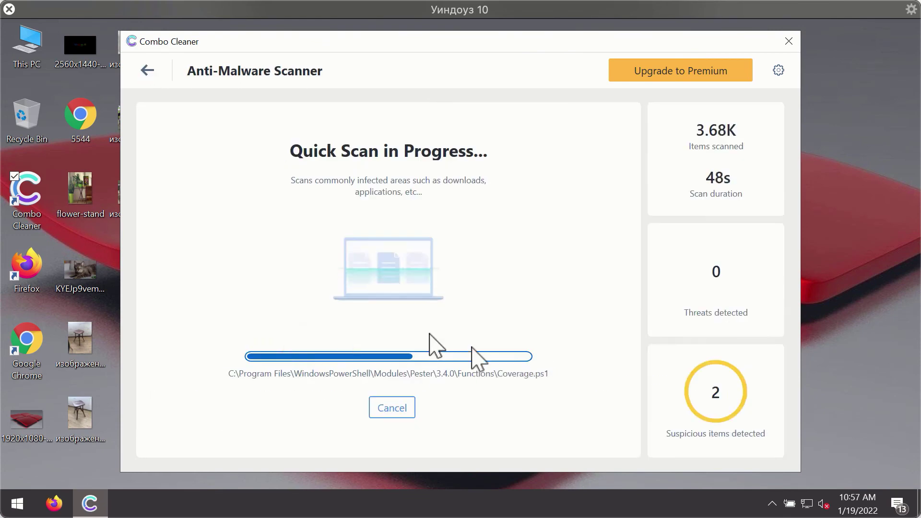
{"action": "left_click", "coordinate": [402, 407]}
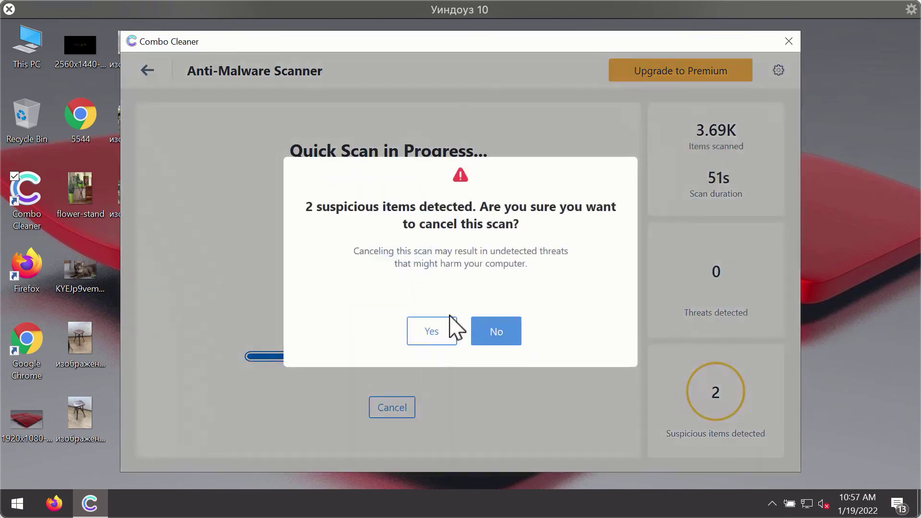
{"action": "left_click", "coordinate": [442, 330]}
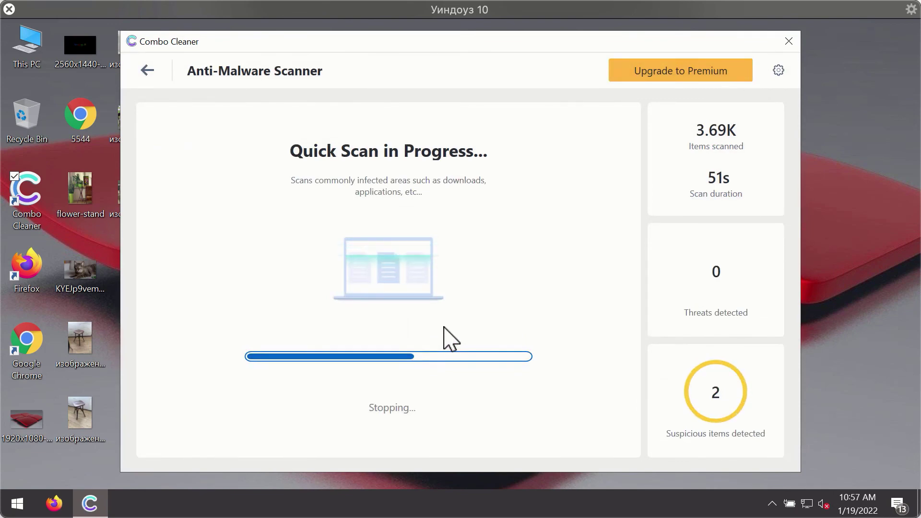